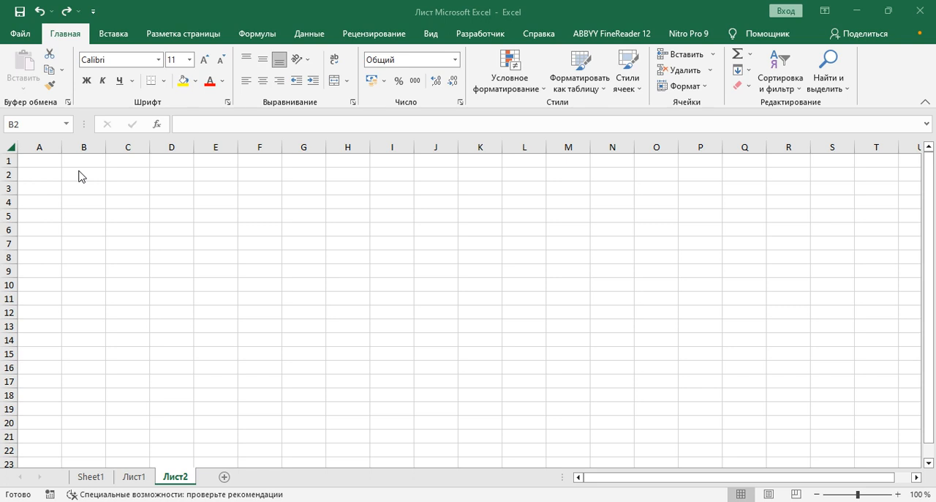
Merge and center cells B2:H2 into a single header cell.
{"action": "key", "text": "shift+Right"}
{"action": "key", "text": "shift+Right"}
{"action": "key", "text": "shift+Right"}
{"action": "key", "text": "shift+Right"}
{"action": "key", "text": "shift+Right"}
{"action": "key", "text": "shift+Right"}
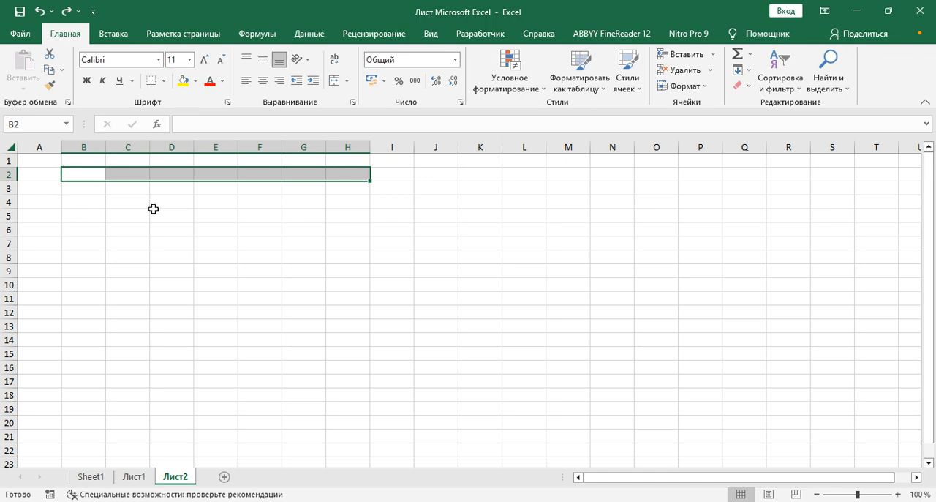
{"action": "left_click_drag", "start_coordinate": [80, 173], "coordinate": [336, 175]}
{"action": "left_click_drag", "start_coordinate": [336, 175], "coordinate": [336, 174]}
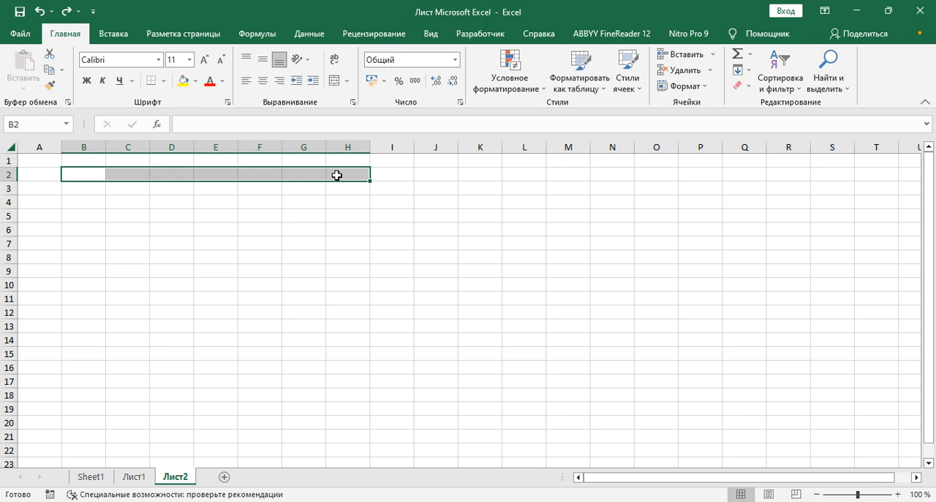
{"action": "left_click", "coordinate": [336, 81]}
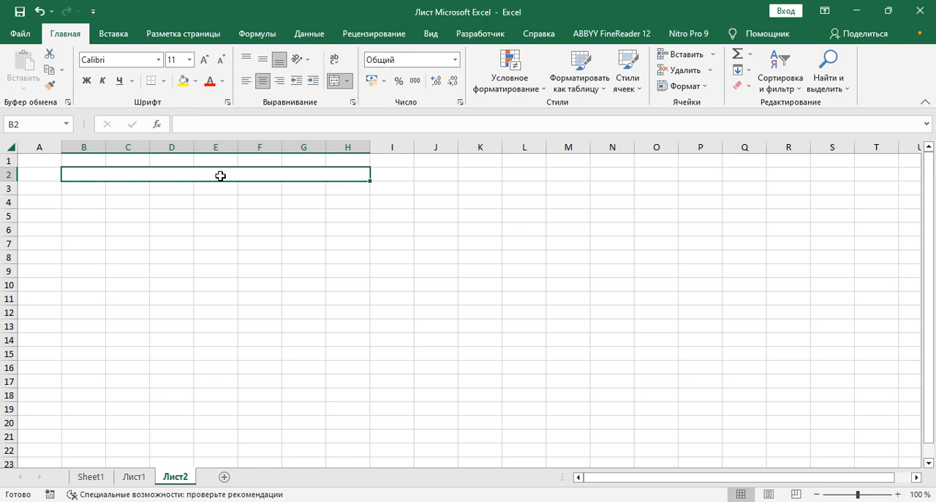
Enter the weekday abbreviations Du, Se and Cho in cells B3, C3 and D3.
{"action": "left_click_drag", "start_coordinate": [83, 188], "coordinate": [335, 190]}
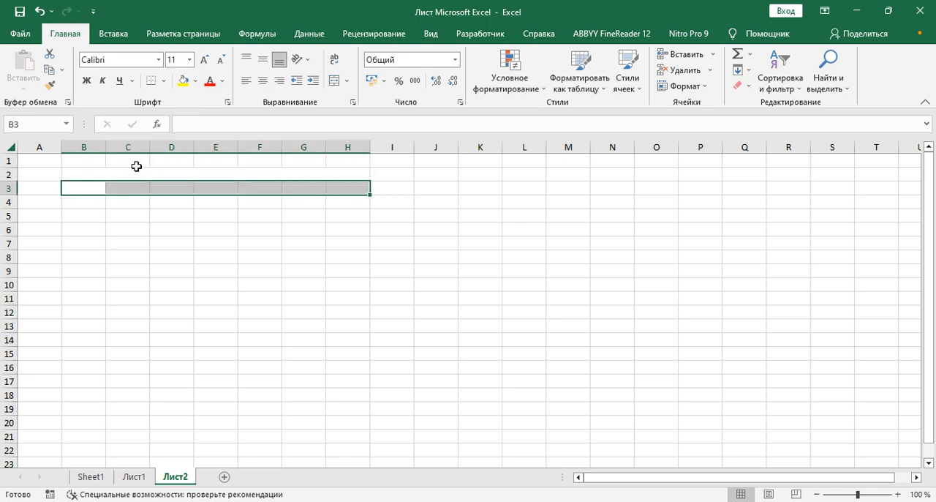
{"action": "left_click", "coordinate": [87, 190]}
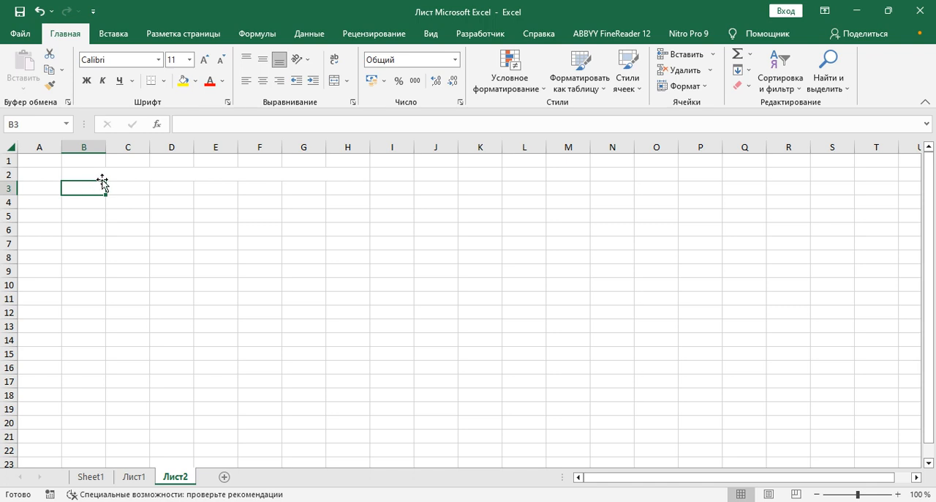
{"action": "left_click", "coordinate": [110, 174]}
{"action": "left_click", "coordinate": [101, 188]}
{"action": "type", "text": "В"}
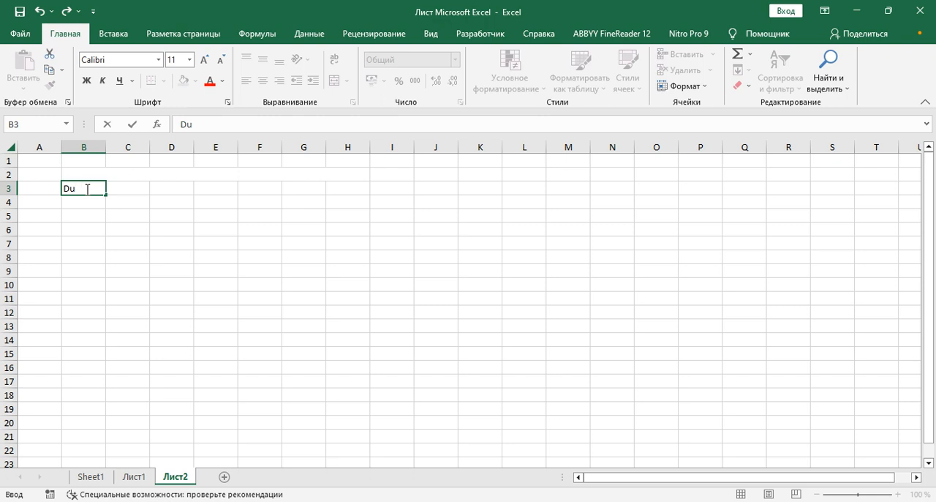
{"action": "type", "text": "u"}
{"action": "key", "text": "Tab"}
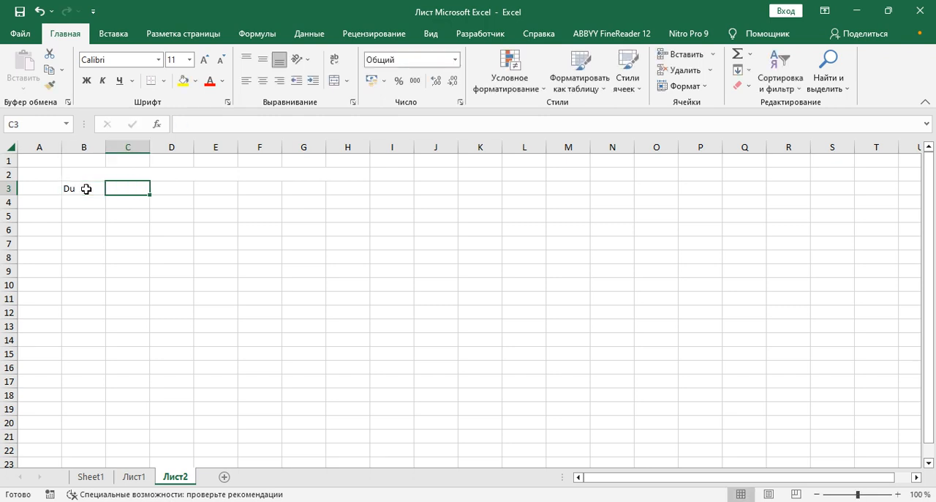
{"action": "type", "text": "Se"}
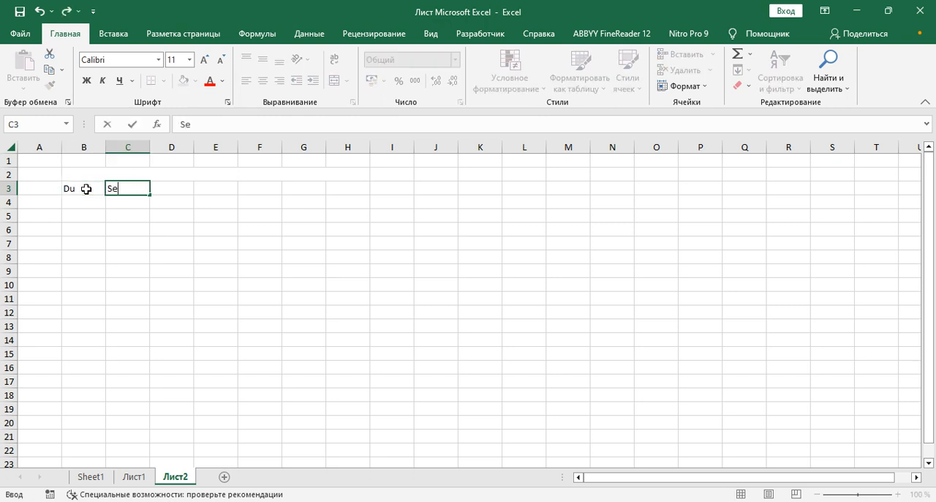
{"action": "key", "text": "Tab"}
{"action": "type", "text": "C"}
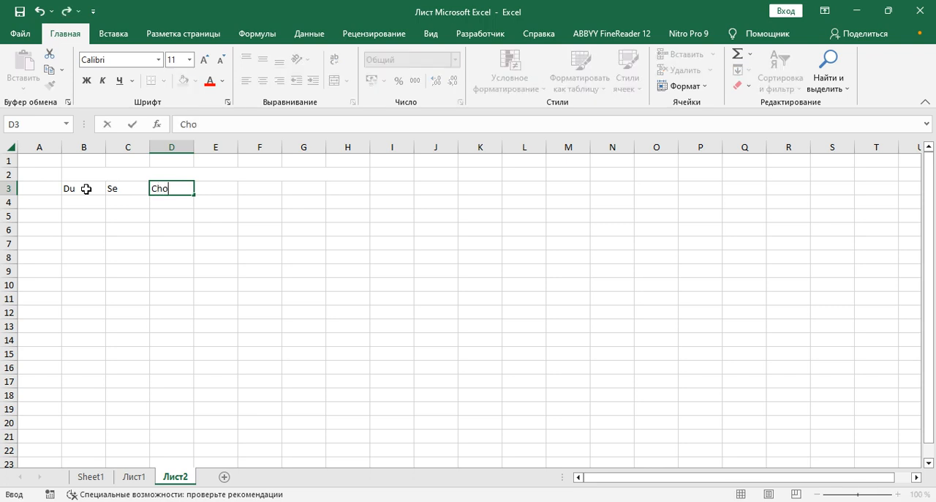
{"action": "type", "text": "ho"}
{"action": "key", "text": "Tab"}
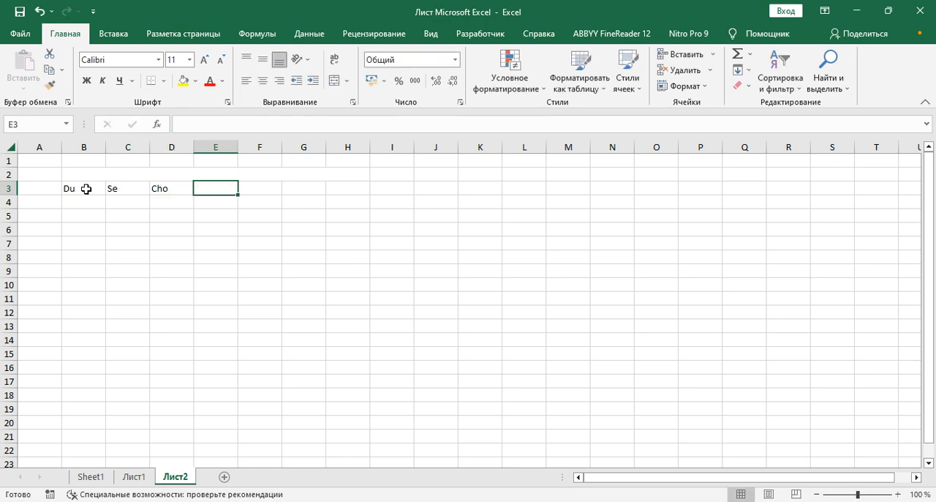
Enter the weekday abbreviations Pa, Ju and Sh in cells E3, F3 and G3, and return to G3.
{"action": "type", "text": "Pa"}
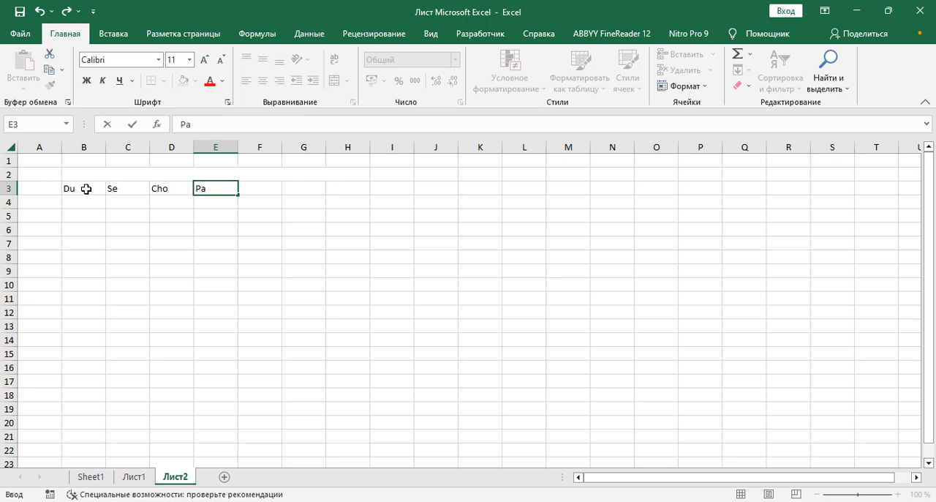
{"action": "key", "text": "Tab"}
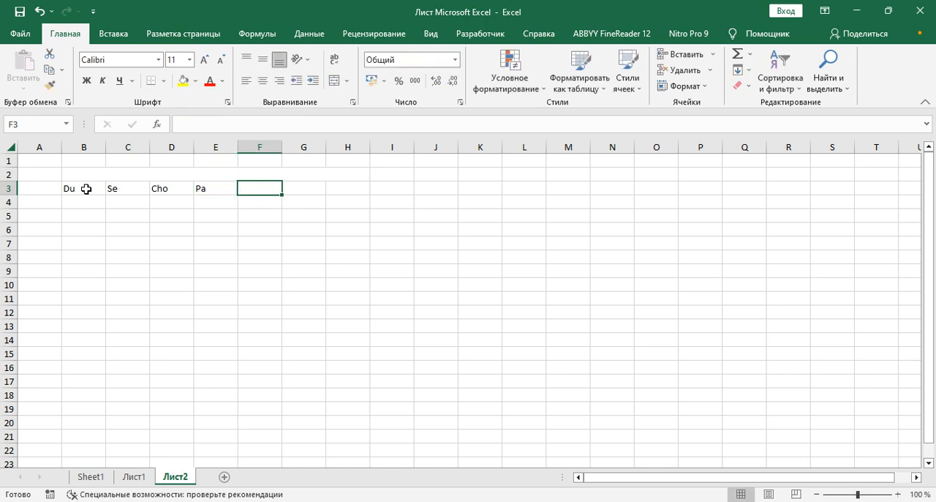
{"action": "type", "text": "Ju"}
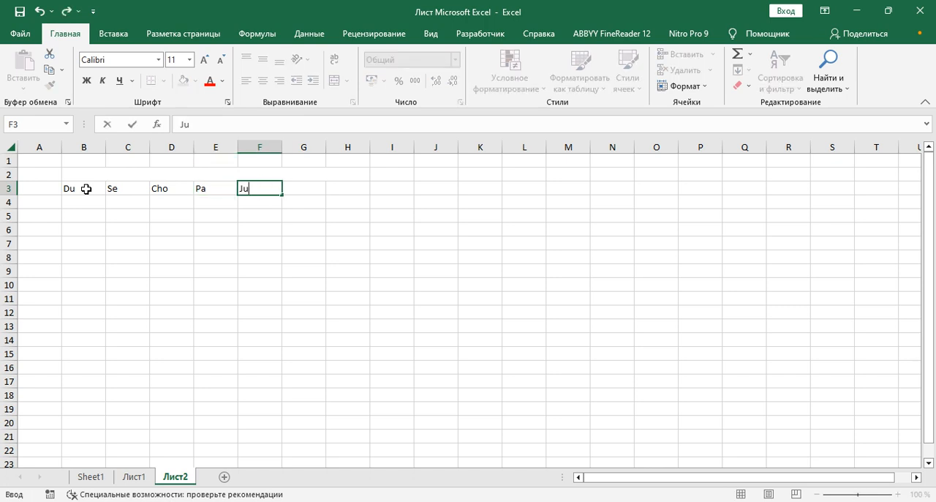
{"action": "key", "text": "Tab"}
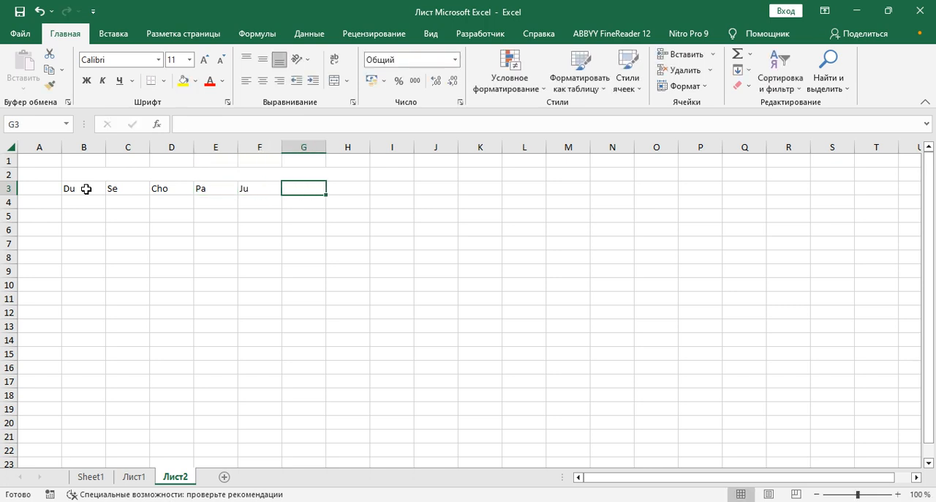
{"action": "type", "text": "Sh"}
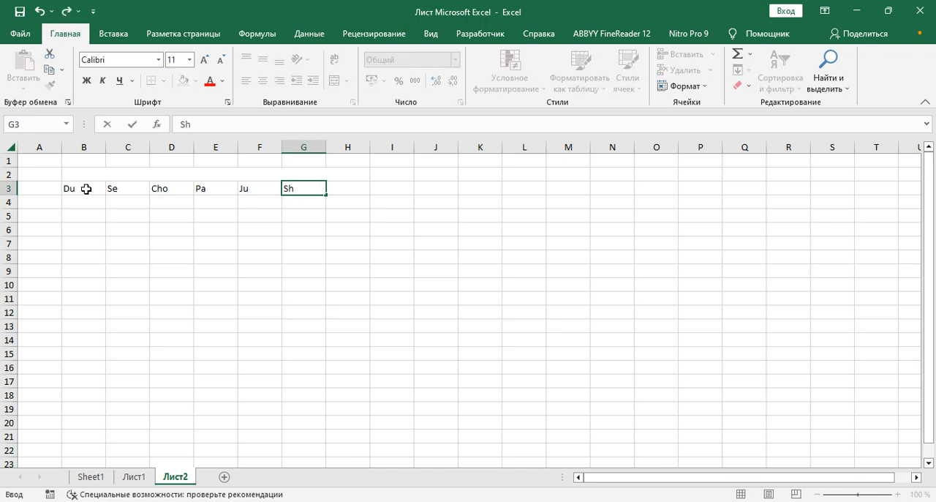
{"action": "key", "text": "Tab"}
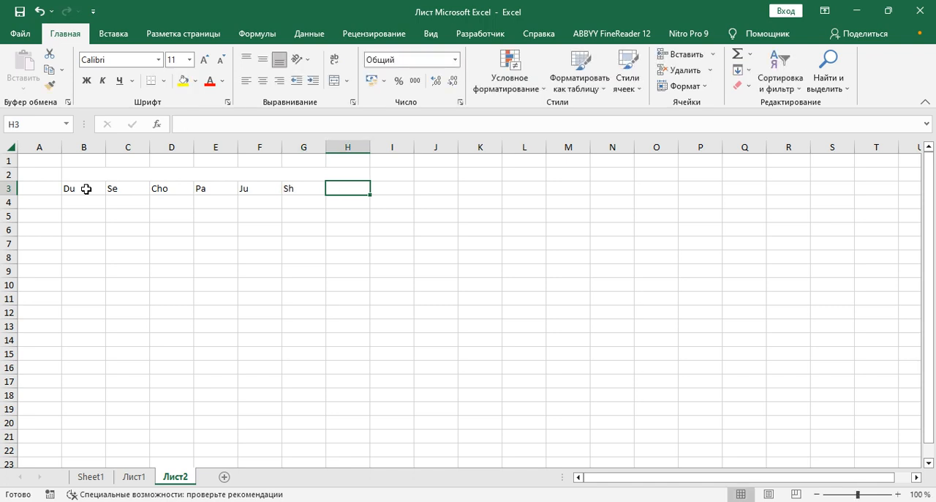
{"action": "key", "text": "Left"}
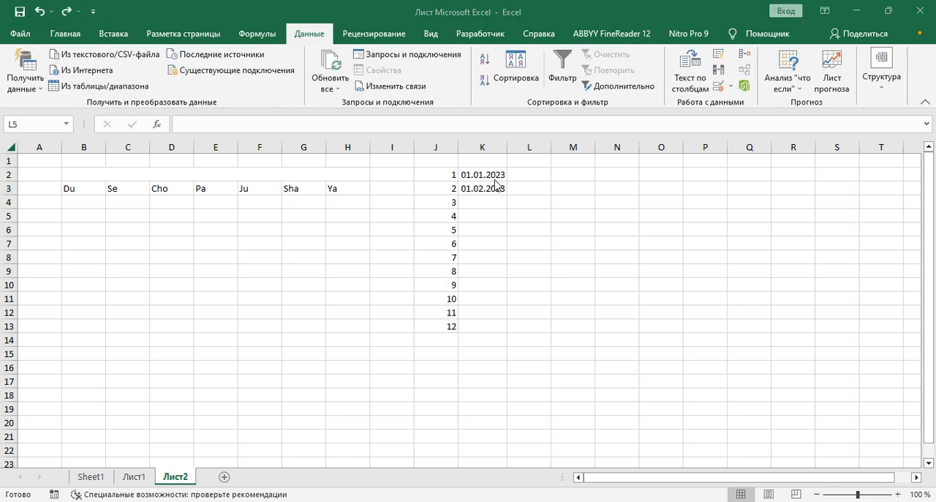
Fill the monthly dates down to K13 and format K2:K13 as Uzbek (Latin) dates of type "14 Mart 2012".
{"action": "left_click_drag", "start_coordinate": [496, 179], "coordinate": [506, 330]}
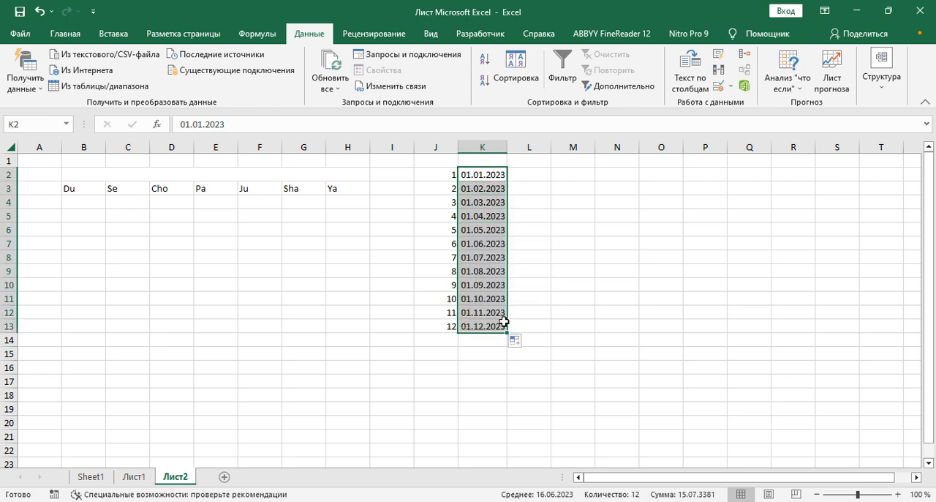
{"action": "right_click", "coordinate": [491, 215]}
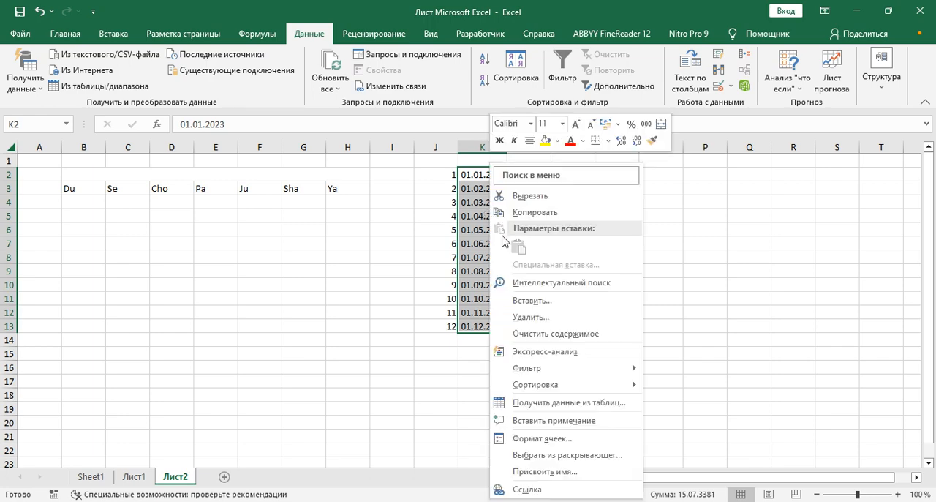
{"action": "left_click", "coordinate": [540, 439]}
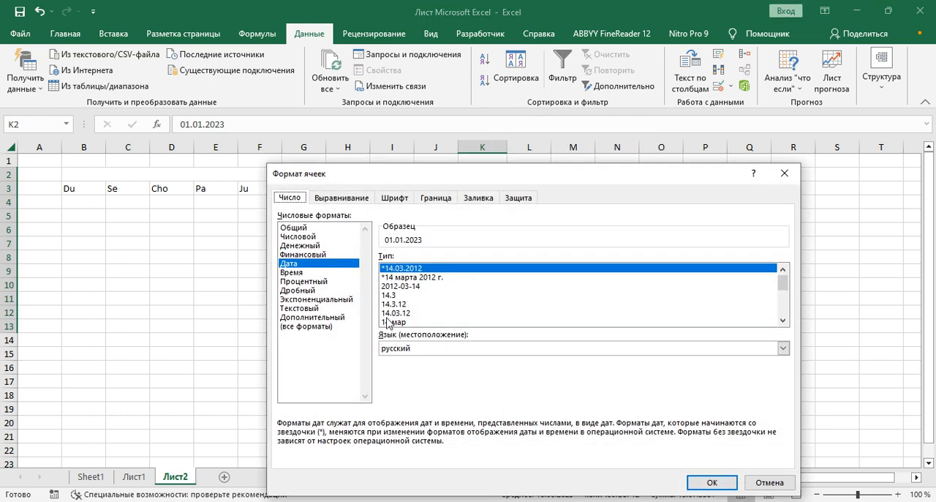
{"action": "left_click", "coordinate": [431, 349]}
{"action": "scroll", "coordinate": [407, 388], "scroll_direction": "down", "scroll_amount": 5}
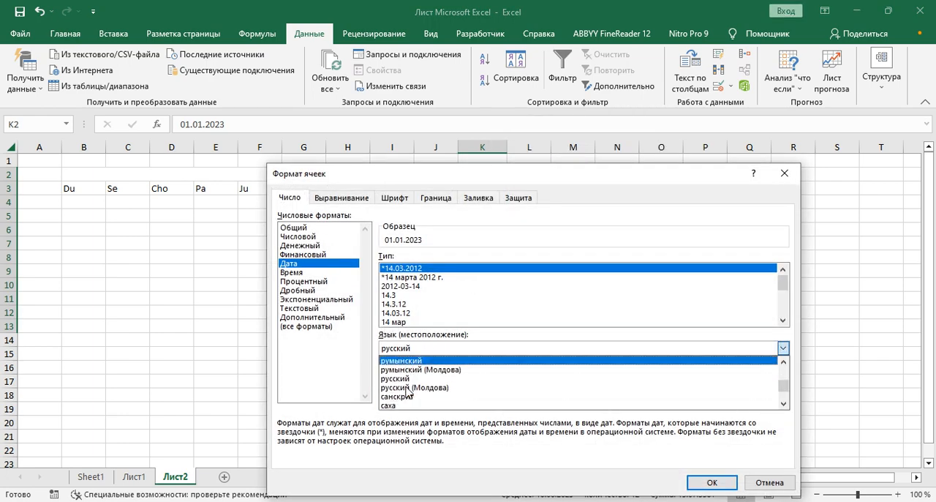
{"action": "scroll", "coordinate": [407, 391], "scroll_direction": "down", "scroll_amount": 6}
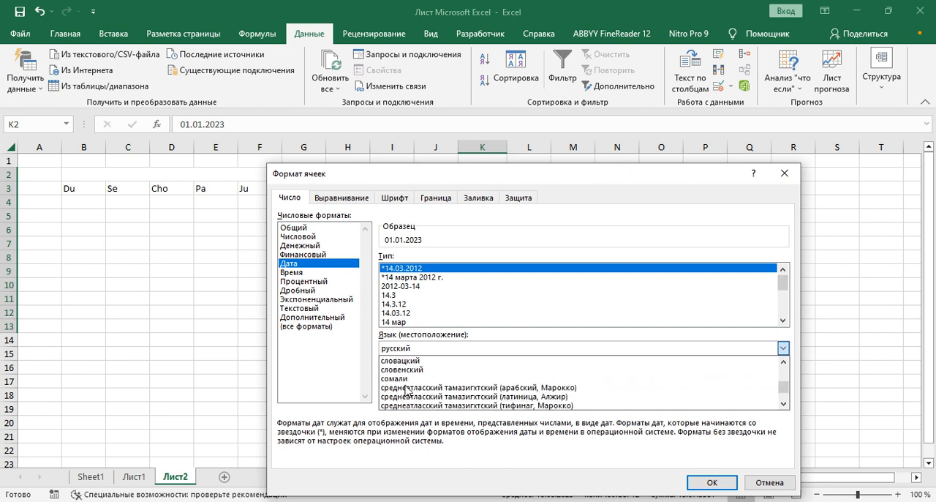
{"action": "scroll", "coordinate": [407, 392], "scroll_direction": "down", "scroll_amount": 6}
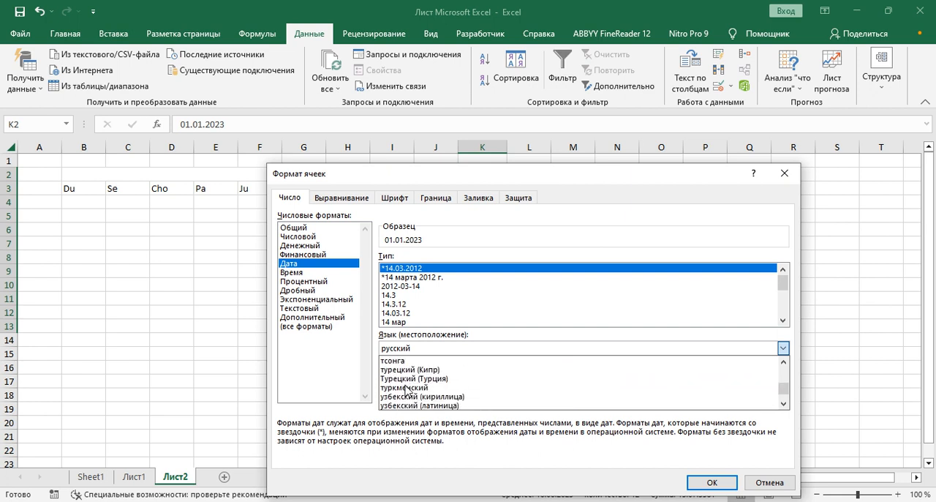
{"action": "left_click", "coordinate": [408, 387]}
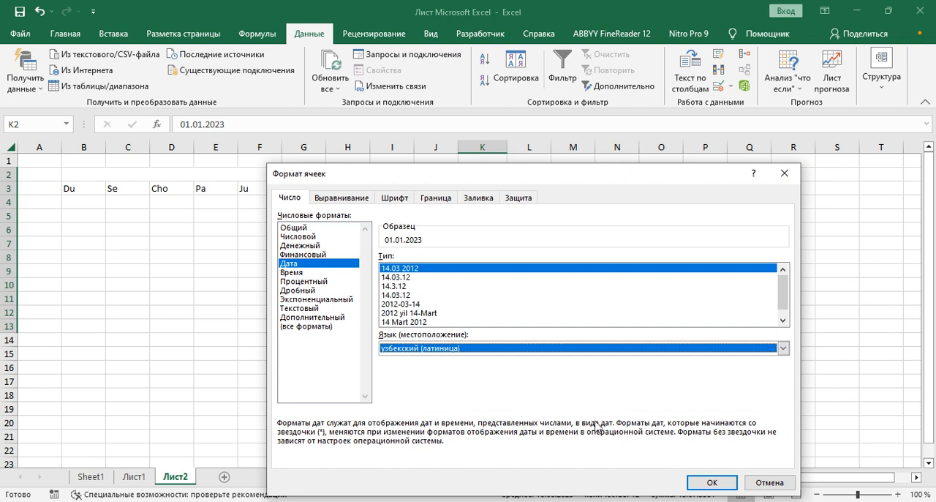
{"action": "left_click", "coordinate": [398, 322]}
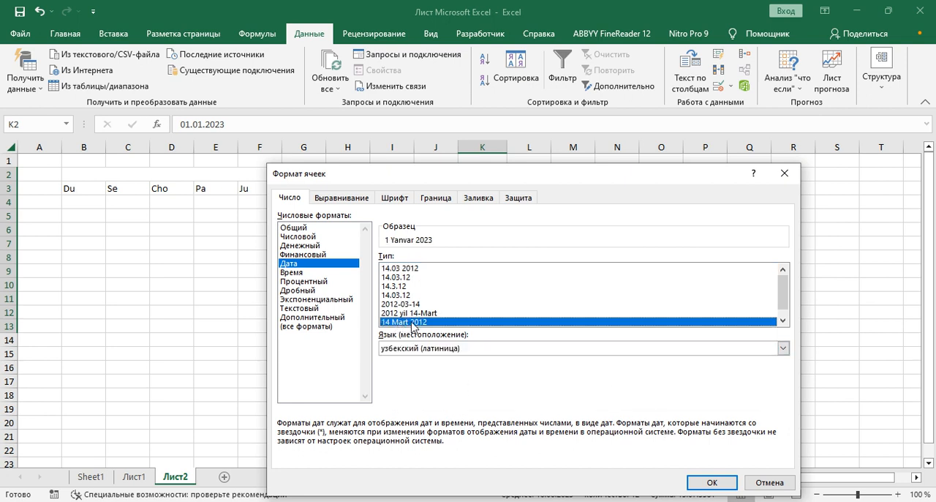
{"action": "left_click", "coordinate": [707, 483]}
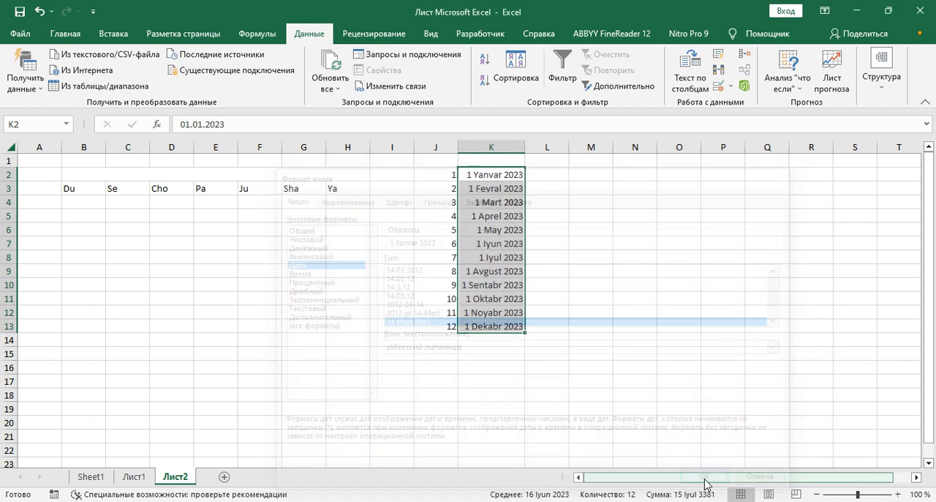
Remove the day from the number format of K2:K13, leaving the custom code [$-uz-Latn-UZ]ММММ ГГГГ;@.
{"action": "right_click", "coordinate": [487, 179]}
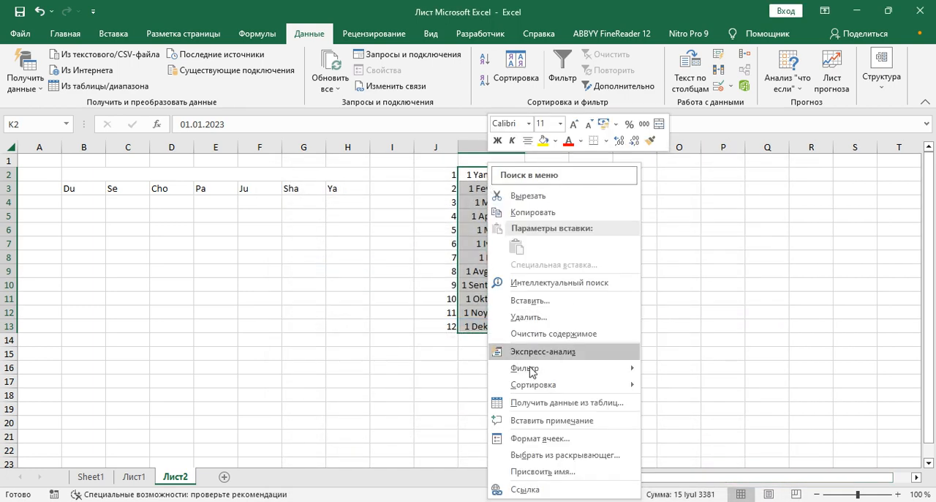
{"action": "left_click", "coordinate": [519, 440]}
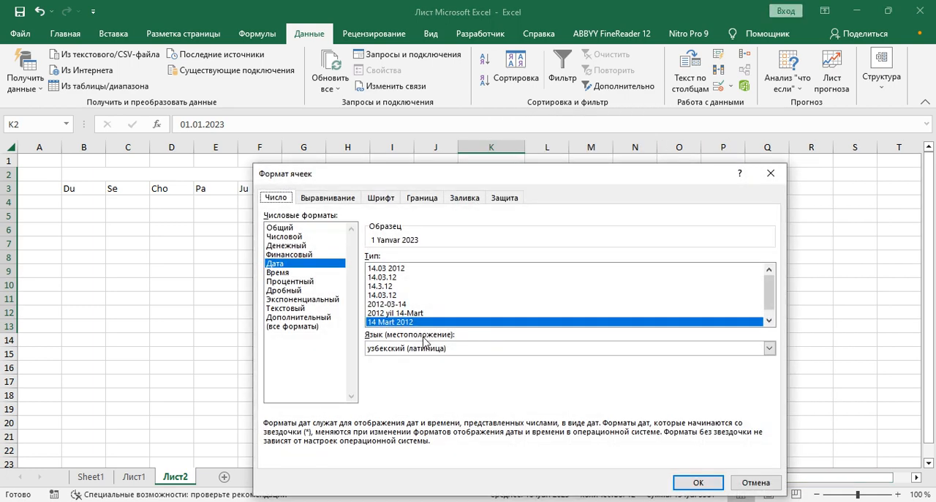
{"action": "left_click", "coordinate": [292, 326]}
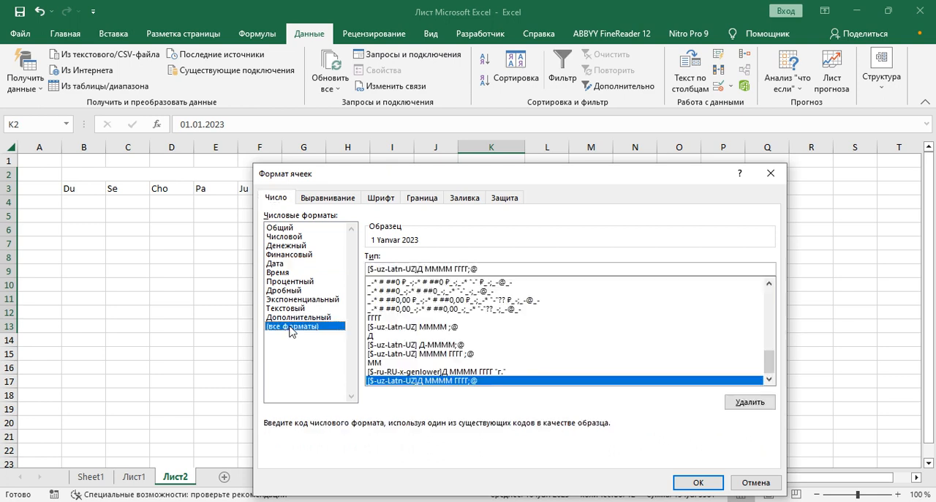
{"action": "left_click", "coordinate": [427, 268]}
{"action": "key", "text": "BackSpace"}
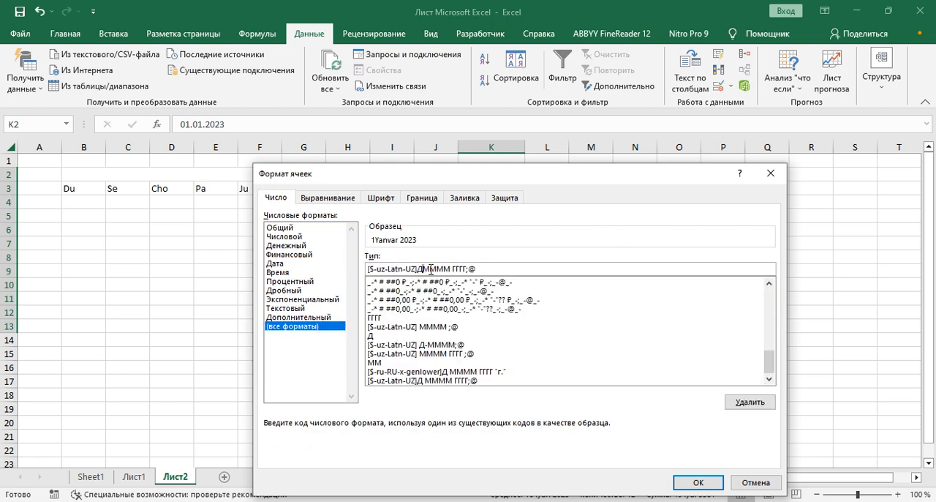
{"action": "key", "text": "BackSpace"}
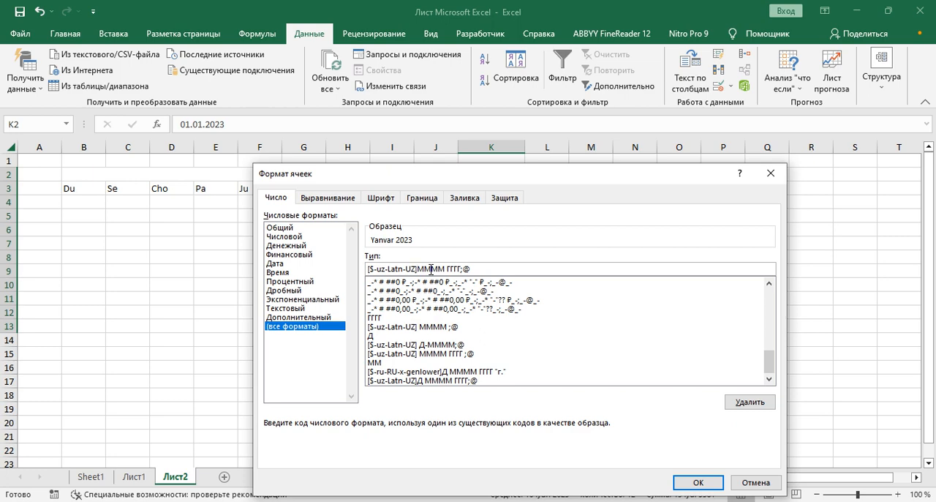
{"action": "left_click", "coordinate": [693, 484]}
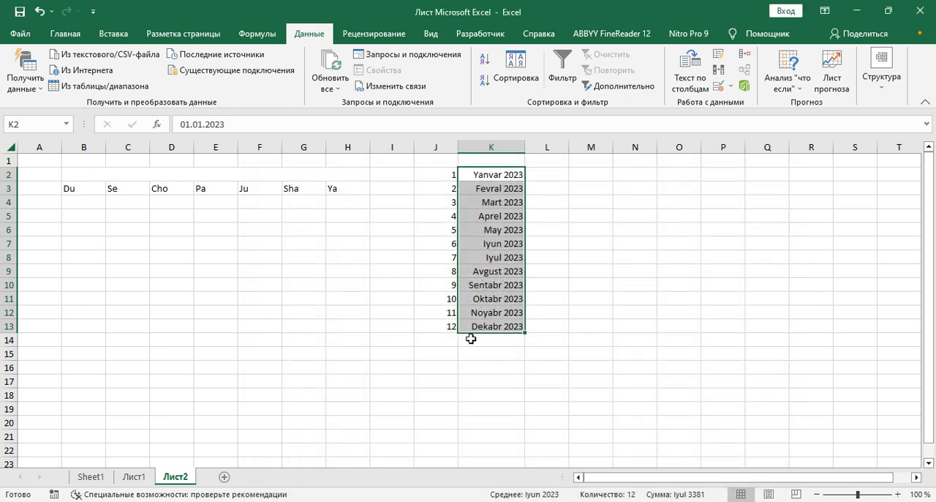
Set list-type data validation on the merged header cell B2 and start choosing its source range.
{"action": "left_click", "coordinate": [323, 174]}
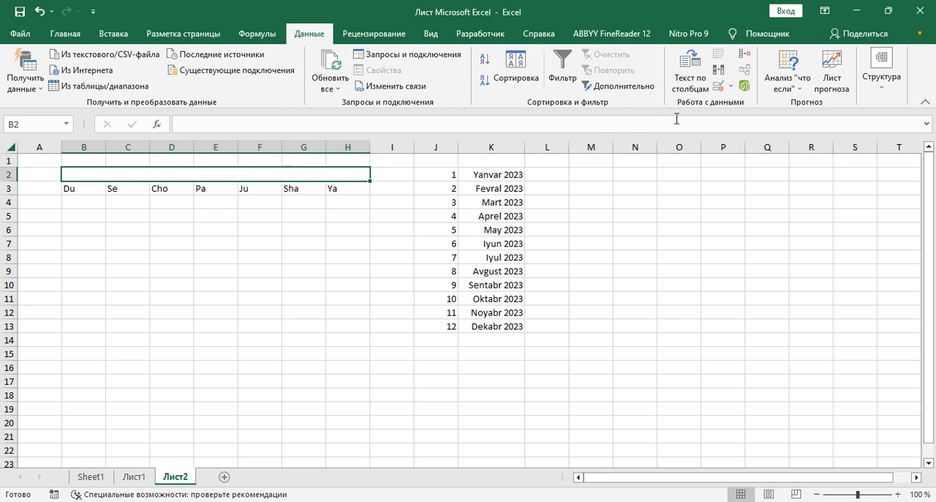
{"action": "left_click", "coordinate": [730, 86]}
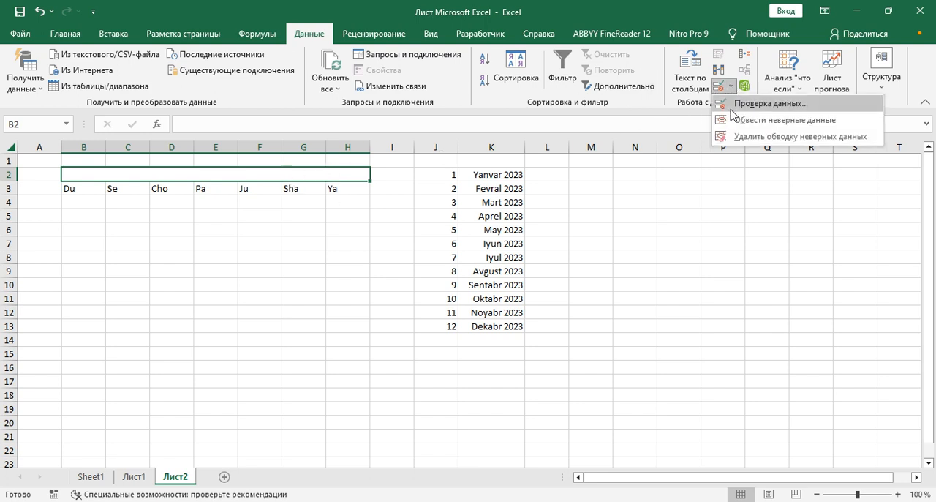
{"action": "left_click", "coordinate": [733, 105]}
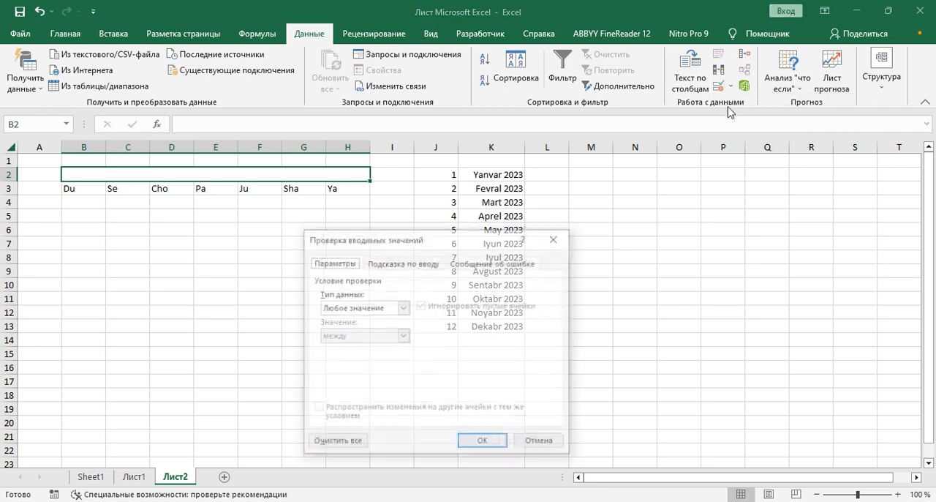
{"action": "left_click", "coordinate": [403, 307]}
{"action": "left_click", "coordinate": [373, 348]}
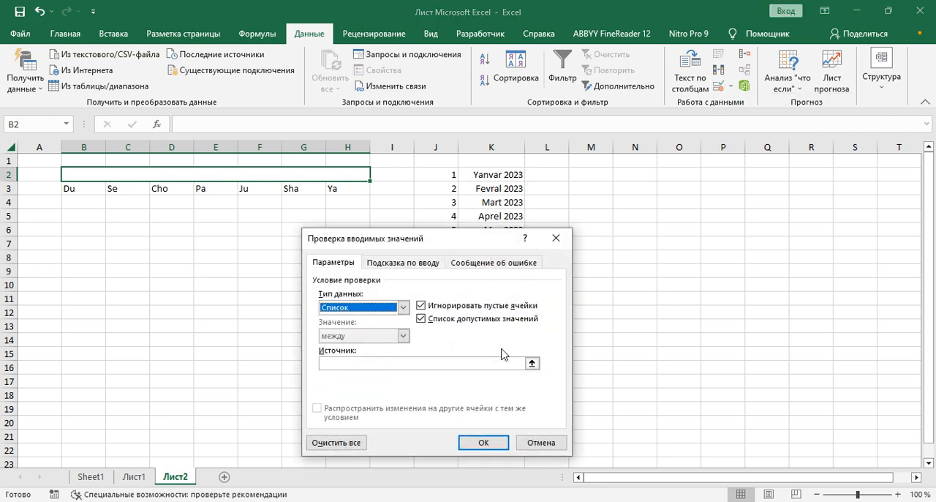
{"action": "left_click", "coordinate": [531, 363]}
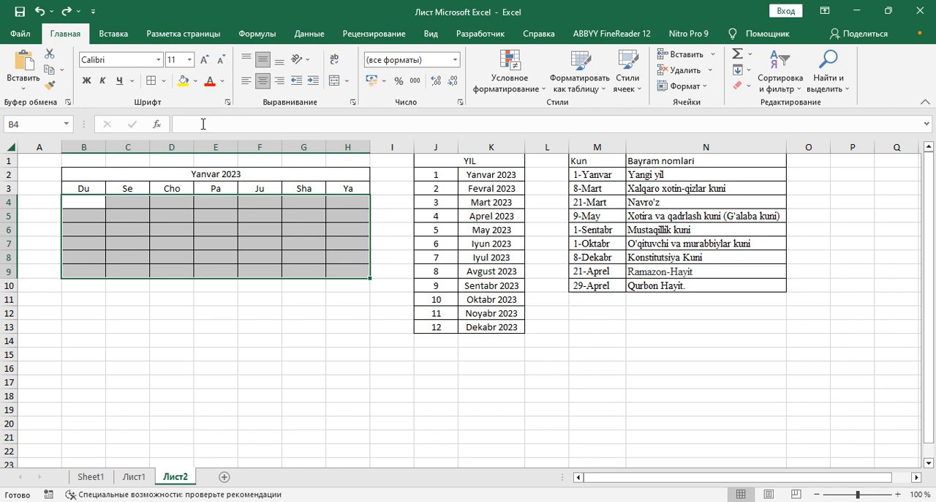
Enter the array formula =ДАТА(ГОД(B2);МЕСЯЦ(B2);1-1)-(ДЕНЬНЕД(ДАТА(ГОД(B2);МЕСЯЦ(B2);1-1))-1)+{0:1:2:3:4:5:6}*7+{1;2;3;4;5;6;7} across B4:H9.
{"action": "left_click", "coordinate": [203, 124]}
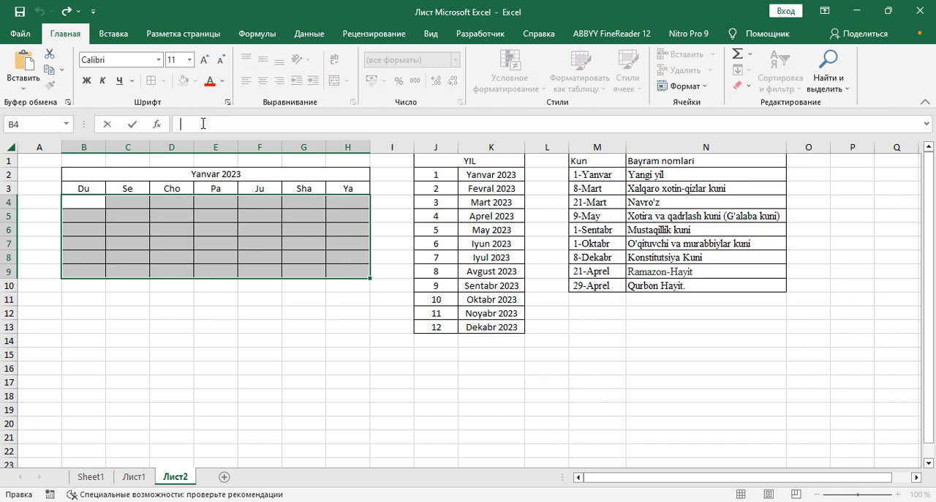
{"action": "type", "text": "=ДАТА(ГОД(B2);МЕСЯЦ(B2);1-1)-(ДЕНЬНЕД(ДАТА(ГОД(B2);МЕСЯЦ(B2);1-1))-1)+{0:1:2:3:4:5:6}*7+{1;2;3;4;5;6;7}"}
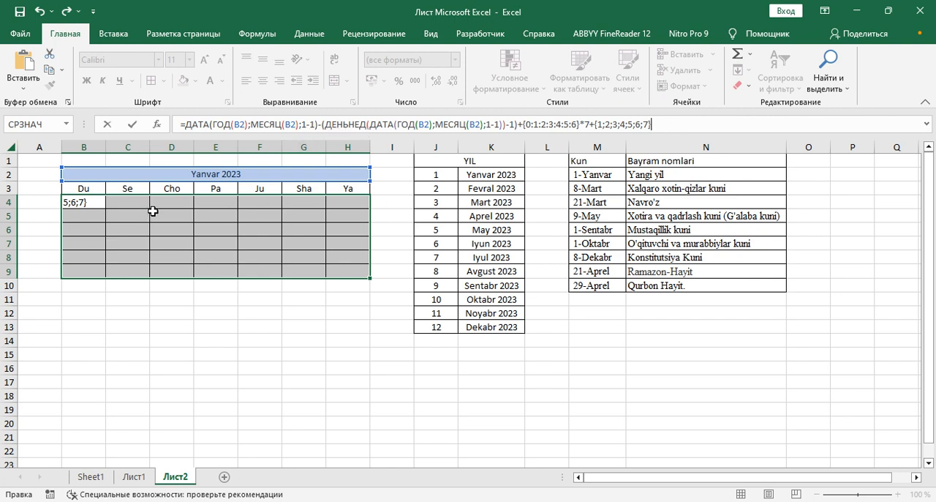
{"action": "key", "text": "ctrl+shift+Return"}
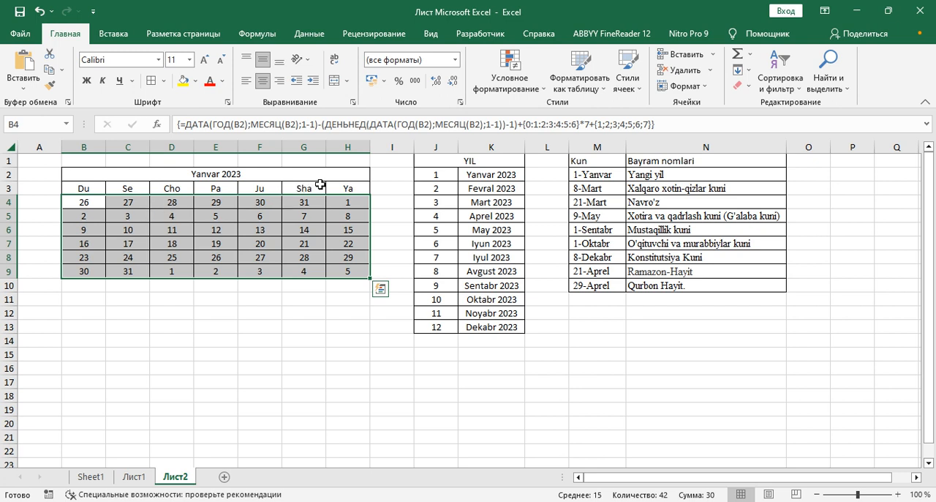
{"action": "left_click", "coordinate": [380, 185]}
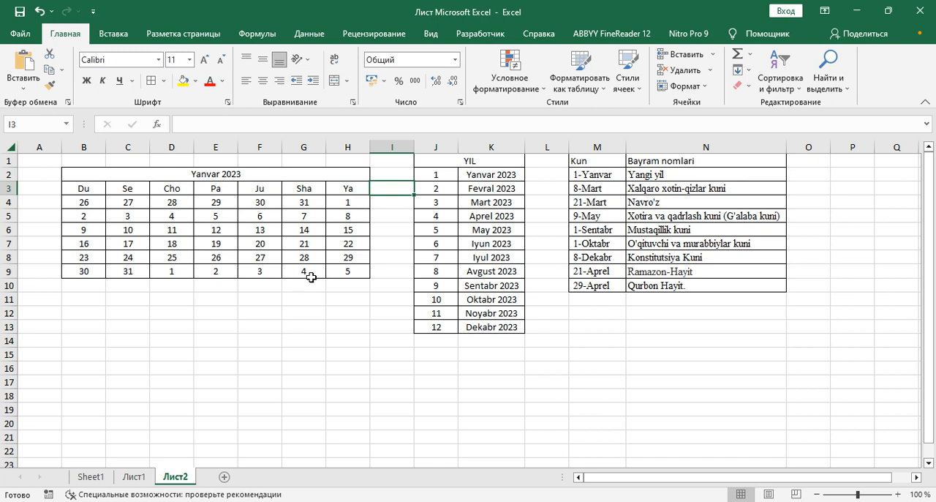
Fill the month header B2 with standard light blue and the weekday headings B3:F3 with yellow.
{"action": "left_click", "coordinate": [80, 176]}
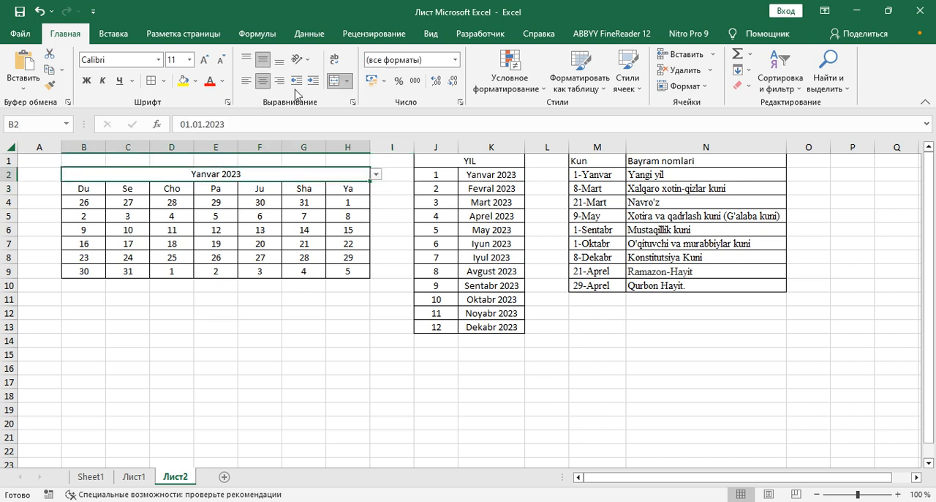
{"action": "left_click", "coordinate": [194, 80]}
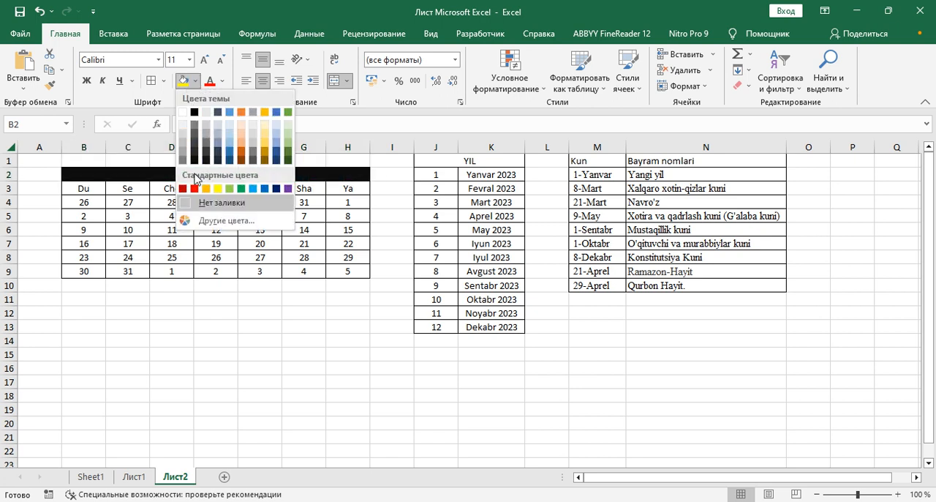
{"action": "left_click", "coordinate": [252, 189]}
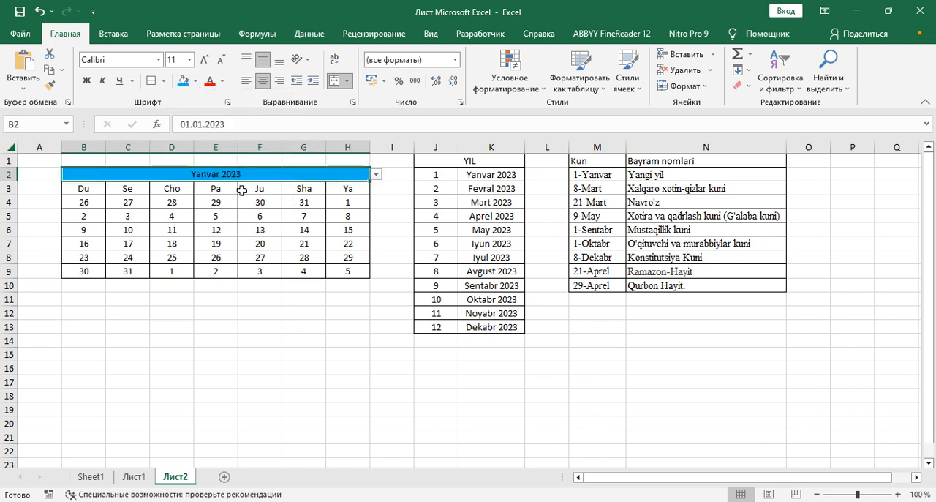
{"action": "left_click_drag", "start_coordinate": [70, 188], "coordinate": [264, 188]}
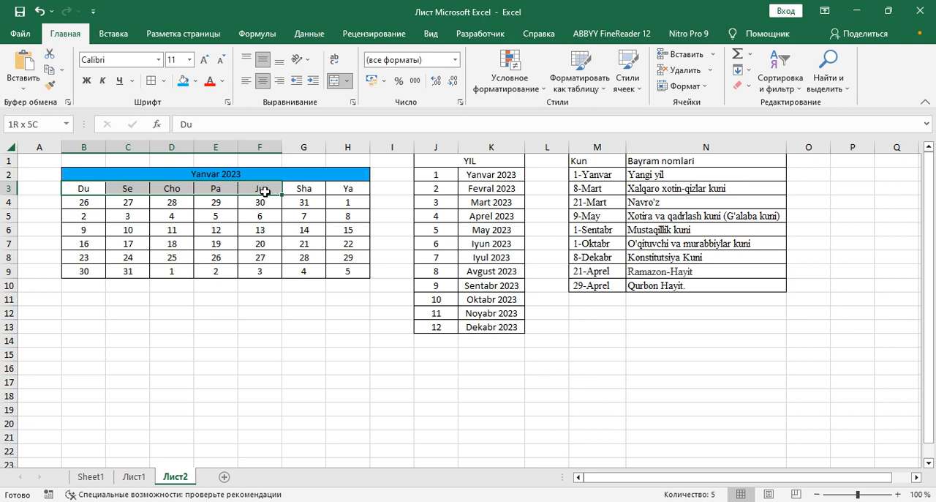
{"action": "left_click", "coordinate": [195, 84]}
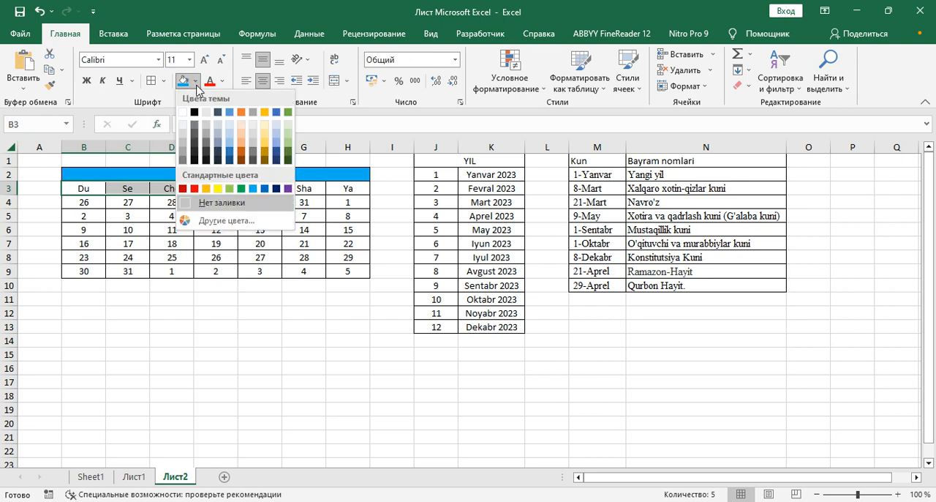
{"action": "left_click", "coordinate": [218, 189]}
Fill the weekend headings Sha and Ya in G3:H3 with standard red.
{"action": "left_click_drag", "start_coordinate": [315, 191], "coordinate": [350, 189]}
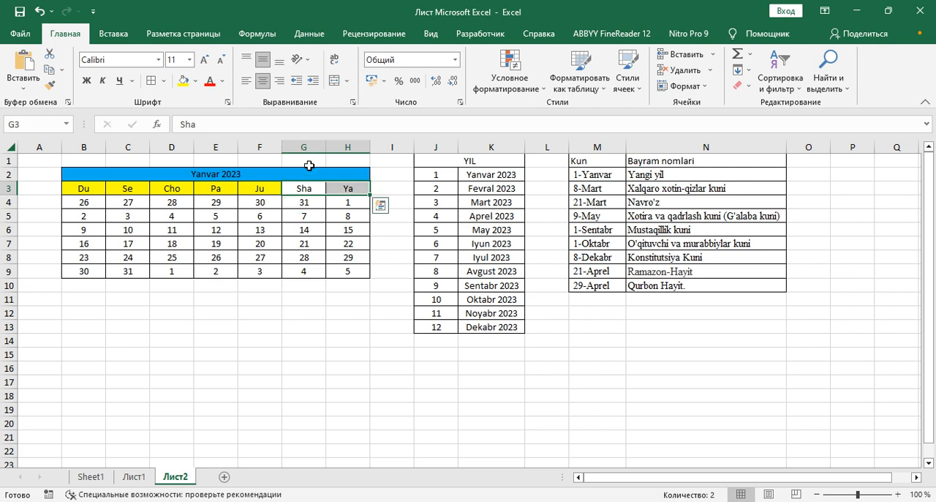
{"action": "left_click", "coordinate": [196, 81]}
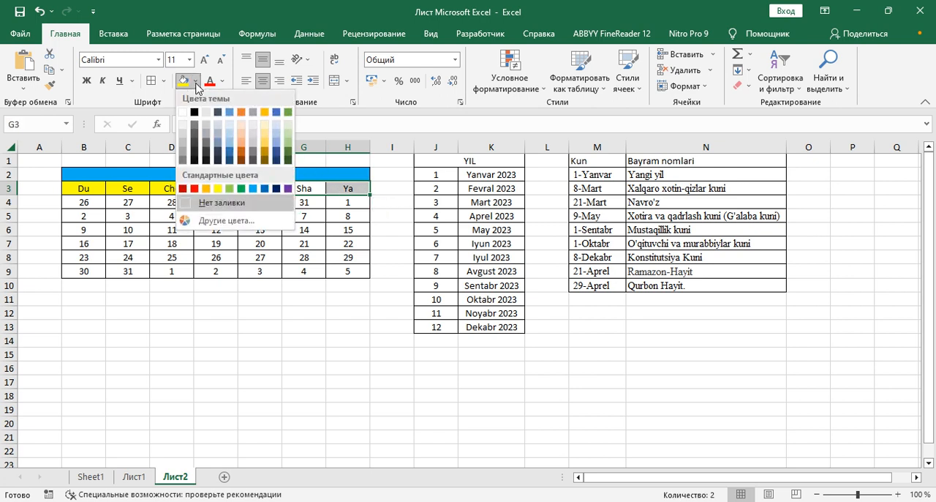
{"action": "left_click", "coordinate": [195, 189]}
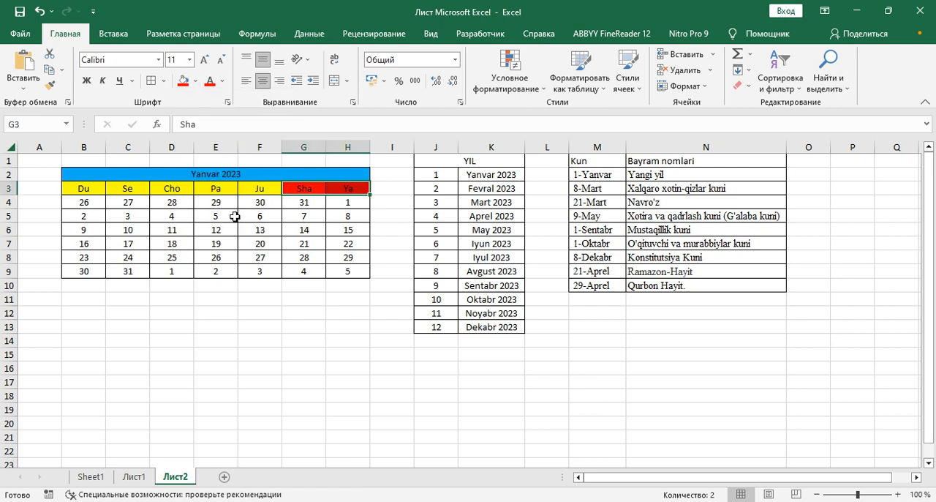
{"action": "left_click", "coordinate": [366, 284]}
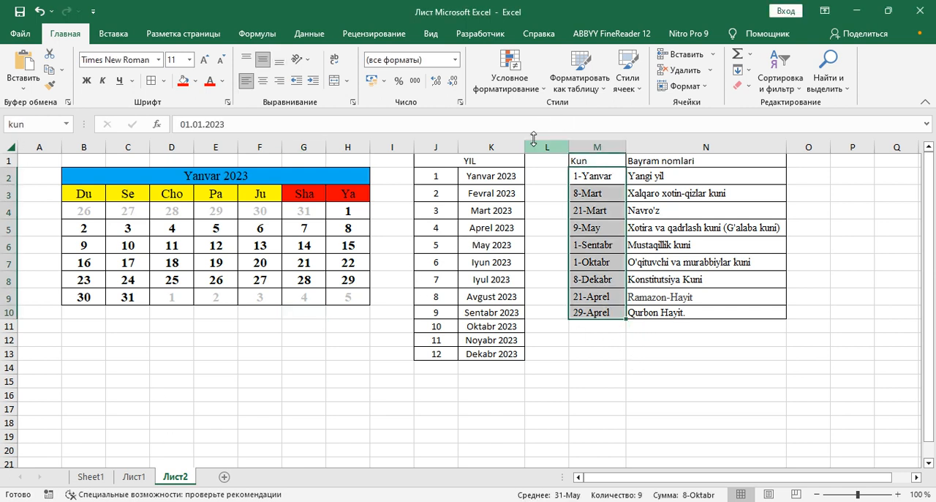
Create a conditional formatting rule for B4:H9 using the formula =ПОИСКПОЗ(B4;kun;0) and open its format settings.
{"action": "left_click", "coordinate": [543, 92]}
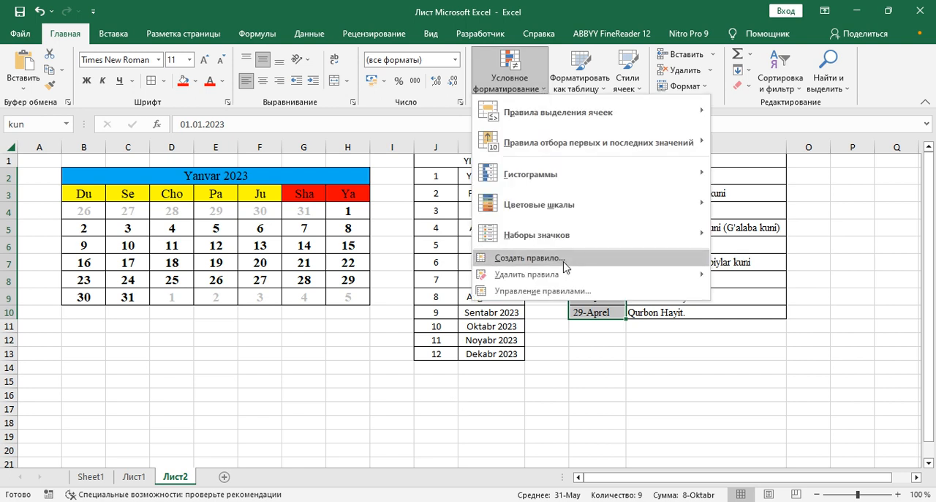
{"action": "left_click", "coordinate": [403, 259]}
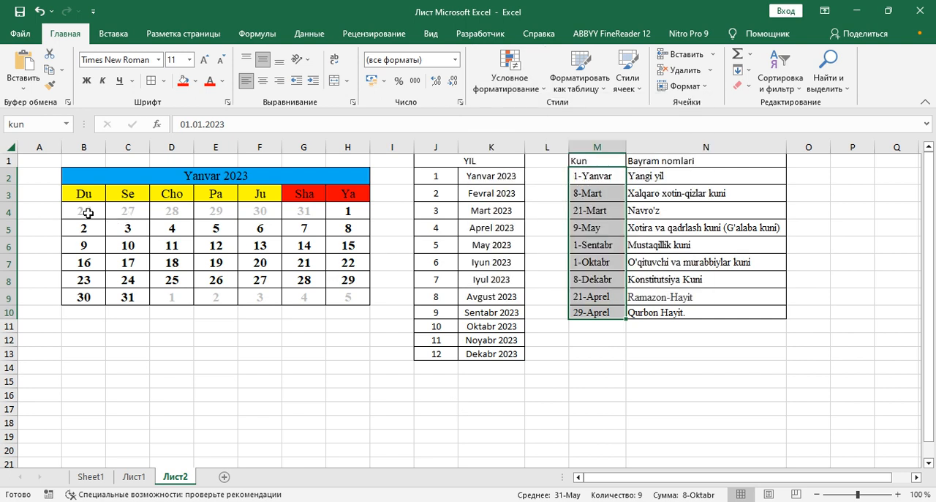
{"action": "left_click_drag", "start_coordinate": [88, 213], "coordinate": [341, 295]}
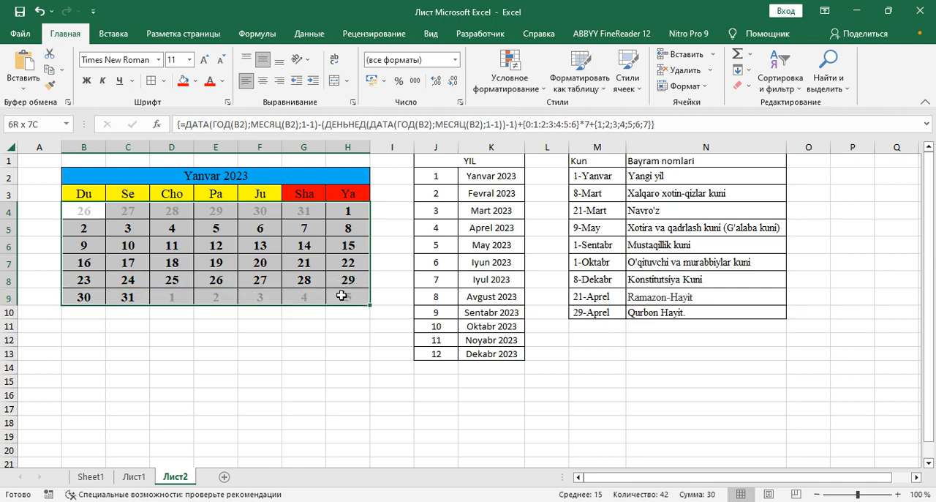
{"action": "left_click", "coordinate": [528, 83]}
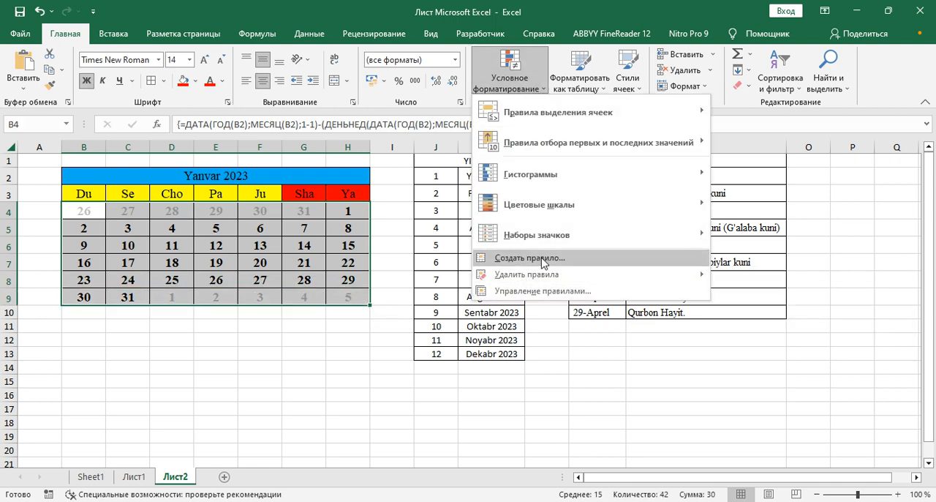
{"action": "left_click", "coordinate": [543, 260]}
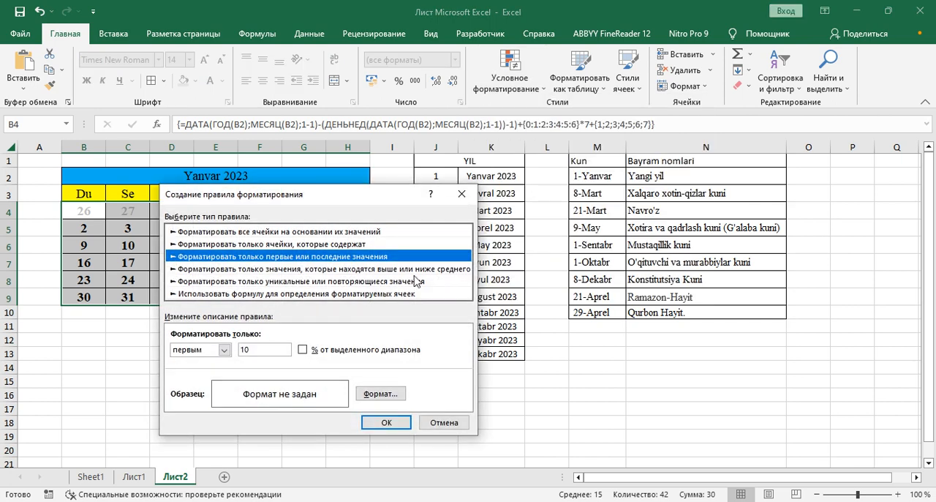
{"action": "left_click", "coordinate": [233, 294]}
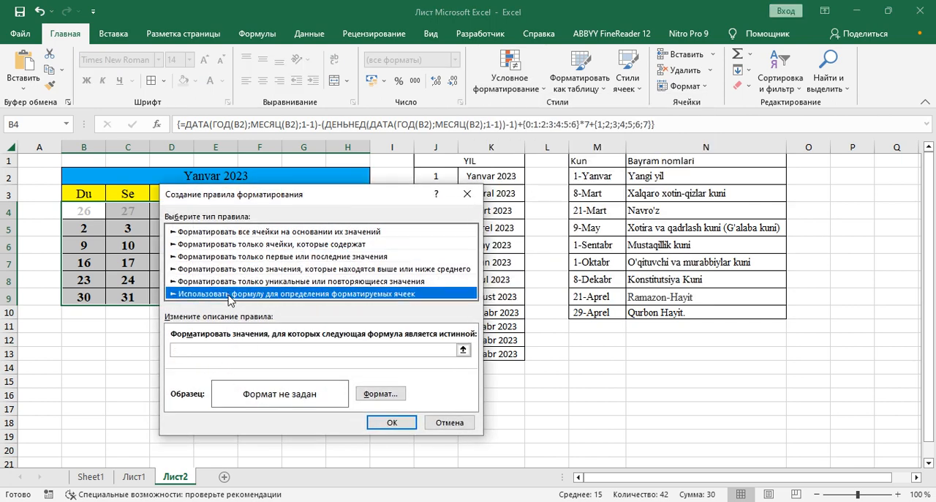
{"action": "left_click", "coordinate": [224, 350]}
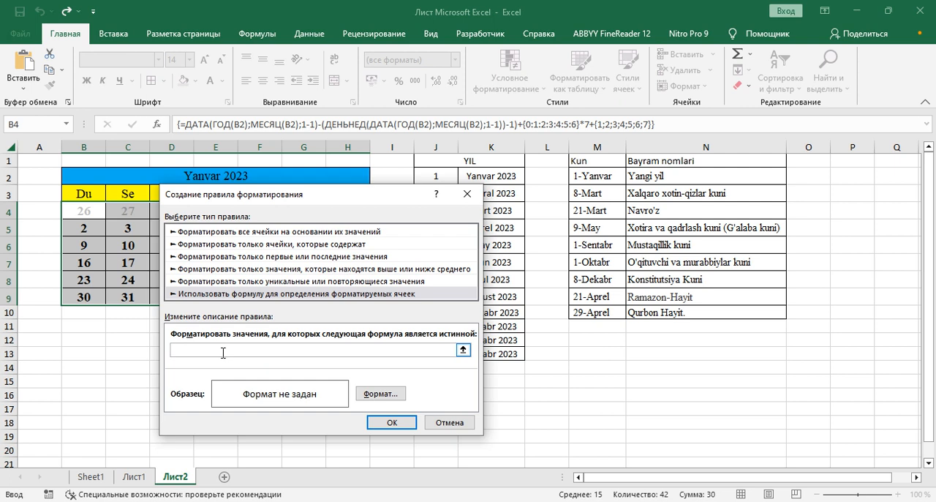
{"action": "type", "text": "=ПОИСКПОЗ(B4;day;0)"}
{"action": "key", "text": "BackSpace"}
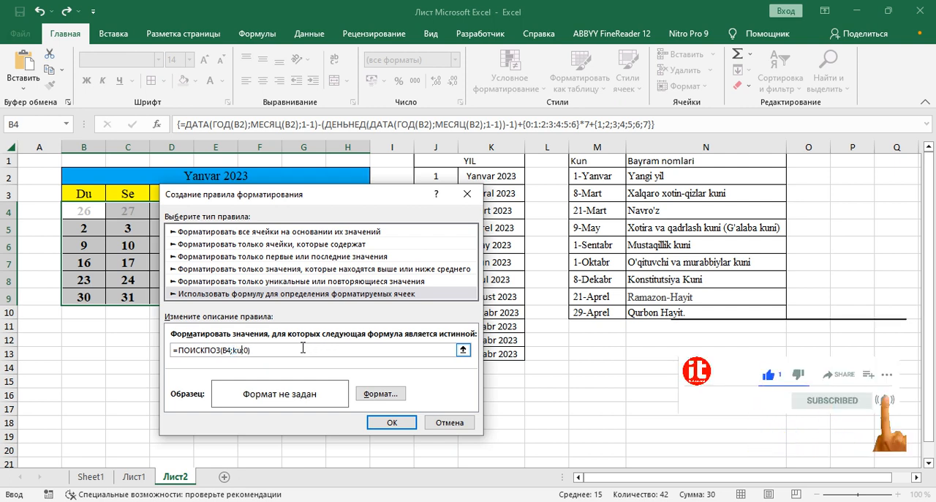
{"action": "type", "text": "n"}
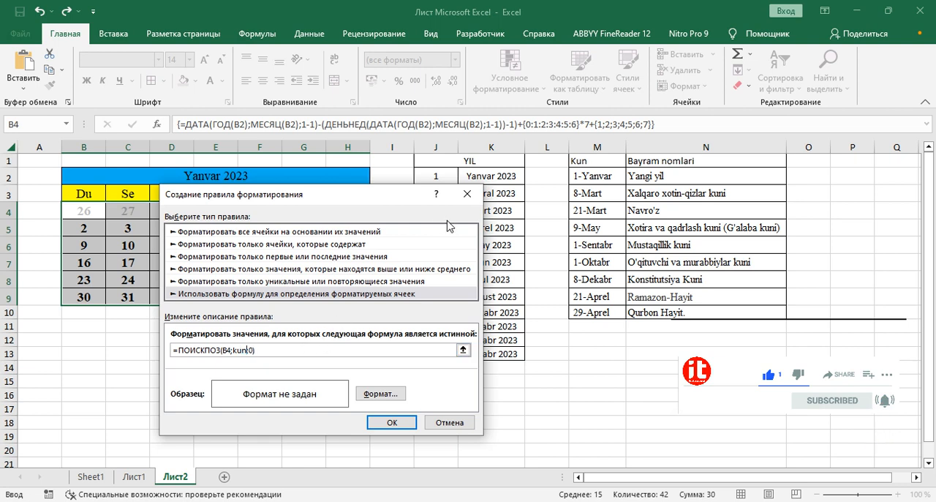
{"action": "left_click", "coordinate": [375, 395]}
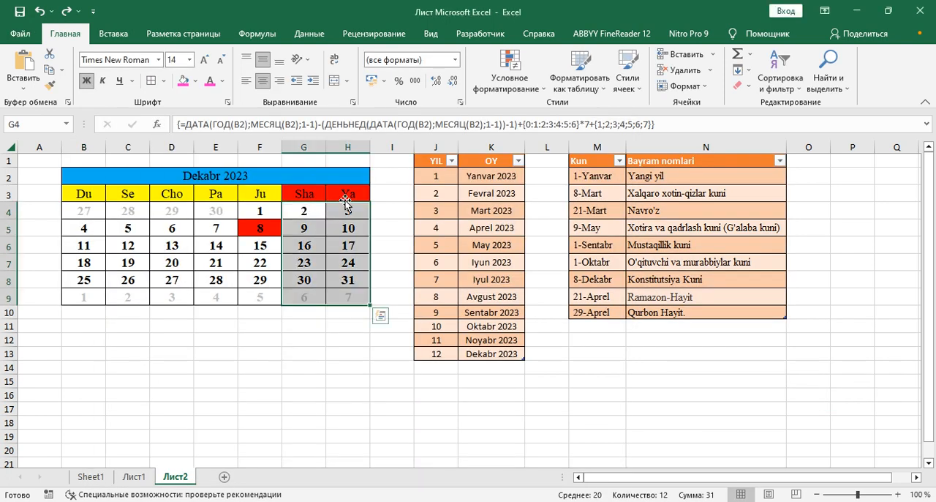
Set the font colour of the weekend dates in G4:H9 to the custom red #CC0000.
{"action": "left_click", "coordinate": [373, 194]}
{"action": "mouse_move", "coordinate": [314, 213]}
{"action": "left_mouse_down"}
{"action": "mouse_move", "coordinate": [347, 268]}
{"action": "mouse_move", "coordinate": [348, 296]}
{"action": "left_mouse_up"}
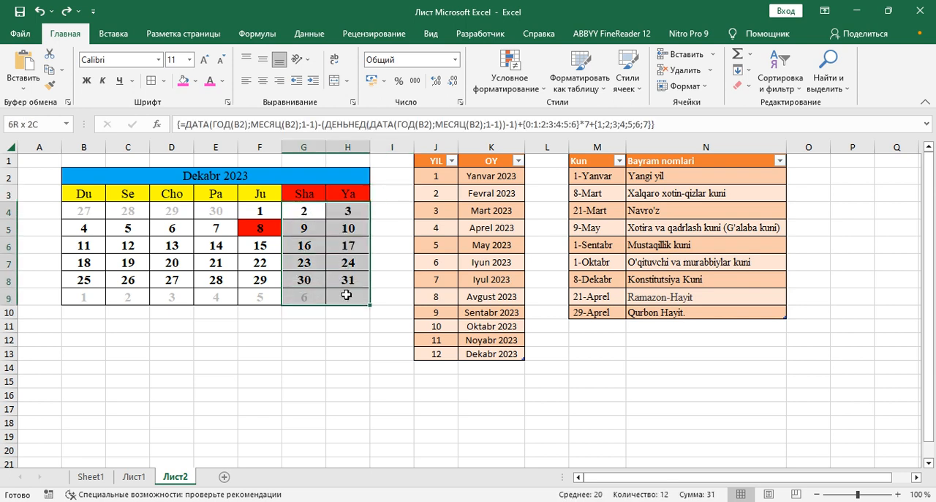
{"action": "left_click", "coordinate": [223, 80]}
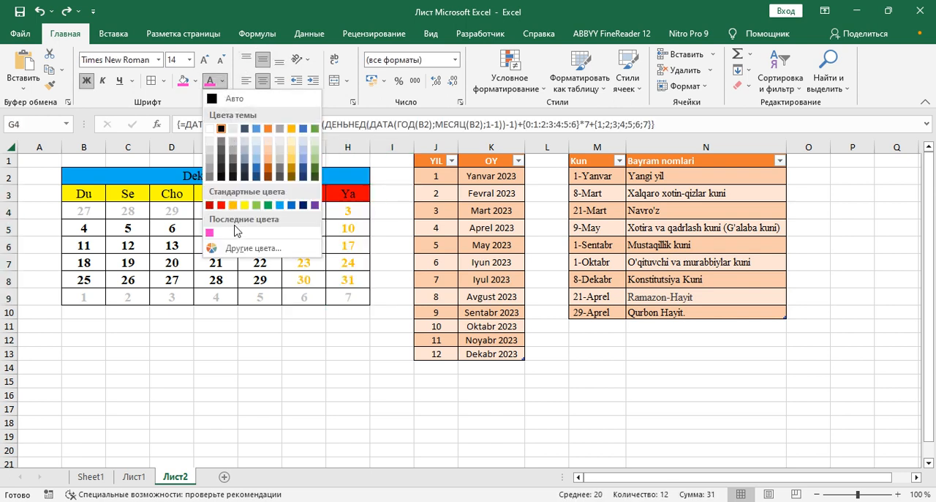
{"action": "left_click", "coordinate": [231, 251]}
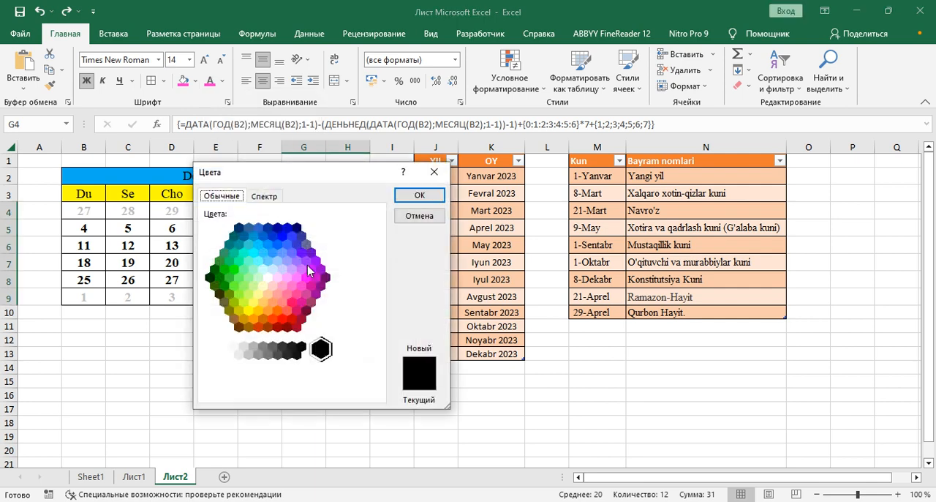
{"action": "left_click", "coordinate": [293, 319]}
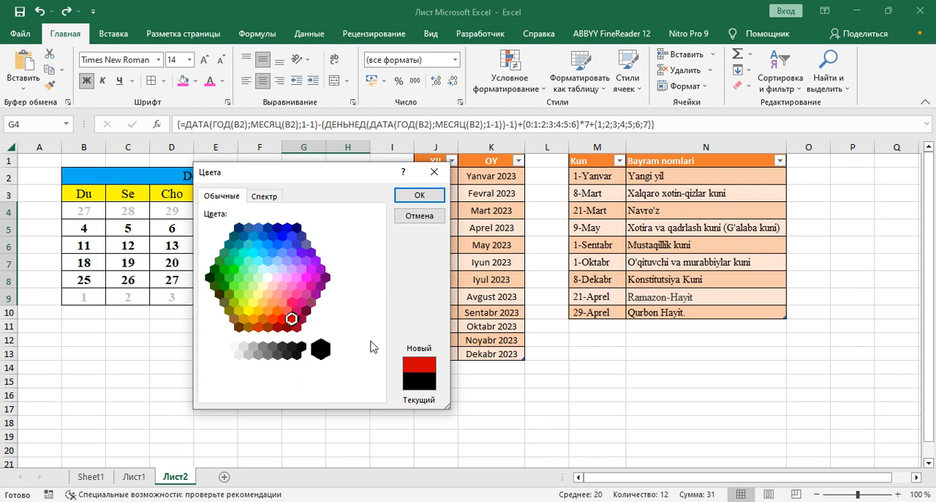
{"action": "left_click", "coordinate": [264, 196]}
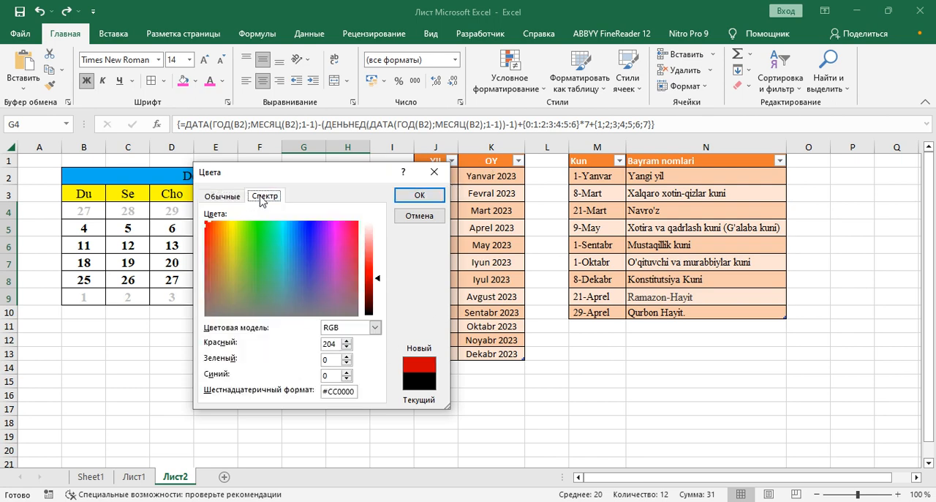
{"action": "left_click", "coordinate": [420, 196]}
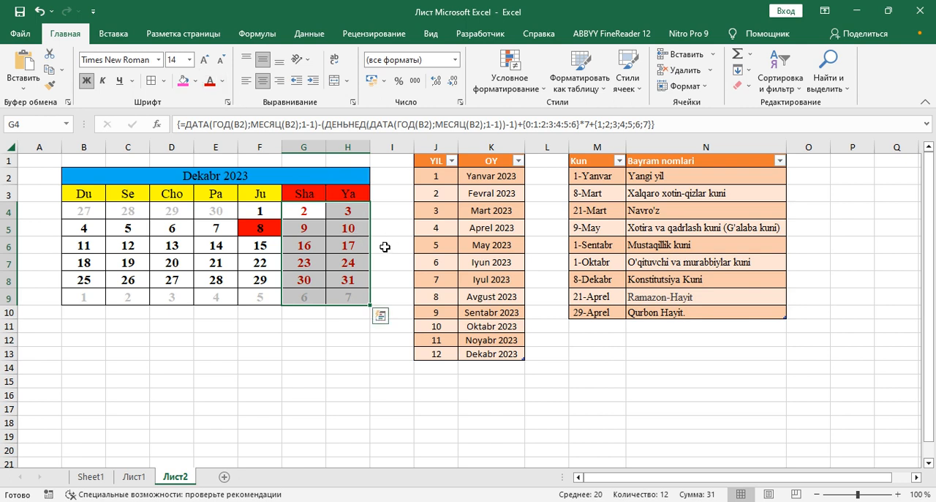
{"action": "left_click", "coordinate": [385, 247]}
Open the merged month header cell B2 for editing.
{"action": "double_click", "coordinate": [361, 175]}
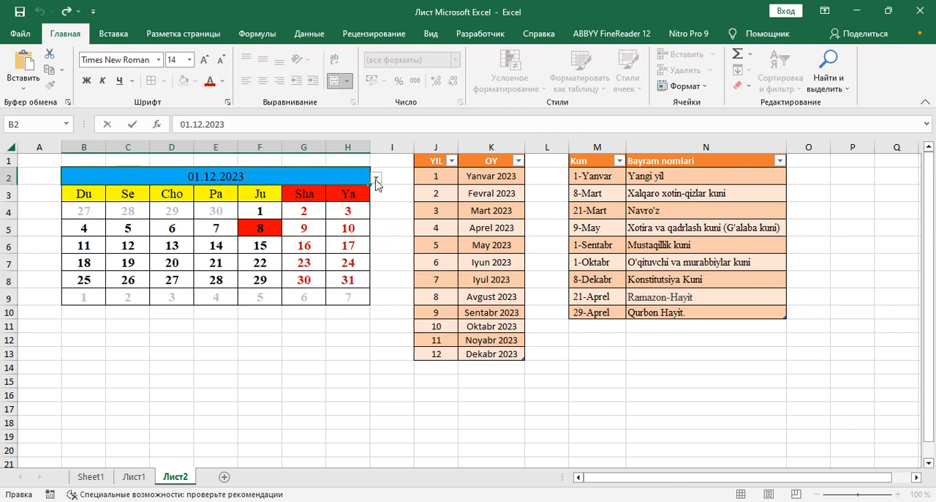